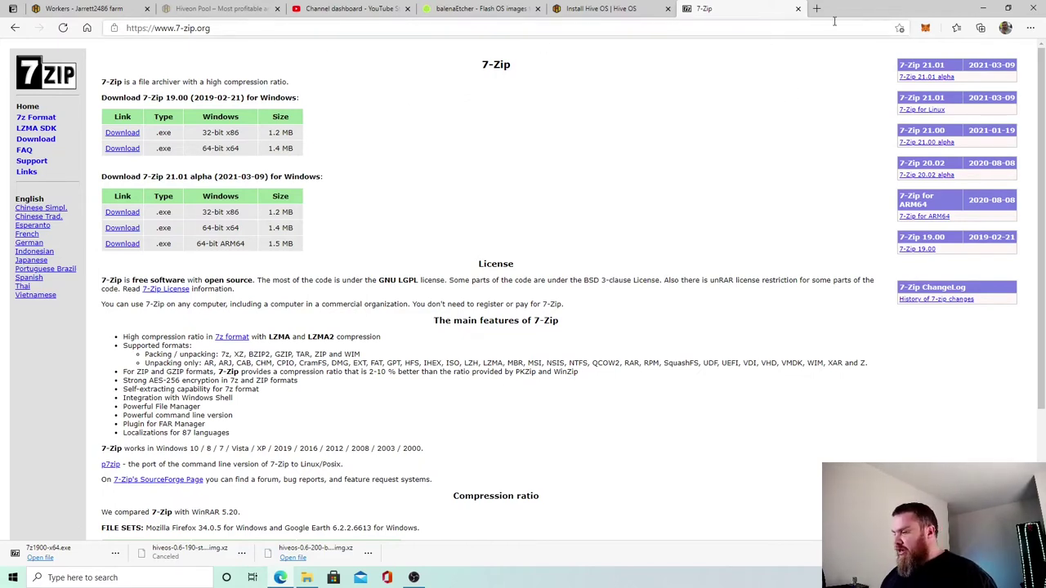
- Minimize the browser and open the tools folder on the Desktop in File Explorer
{"action": "left_click", "coordinate": [984, 6]}
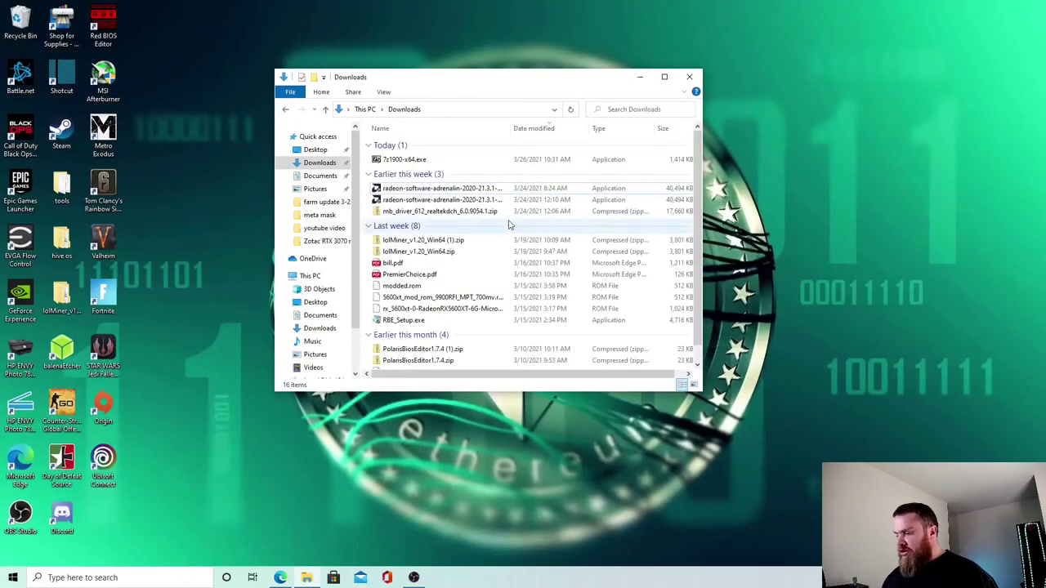
{"action": "left_click", "coordinate": [325, 151]}
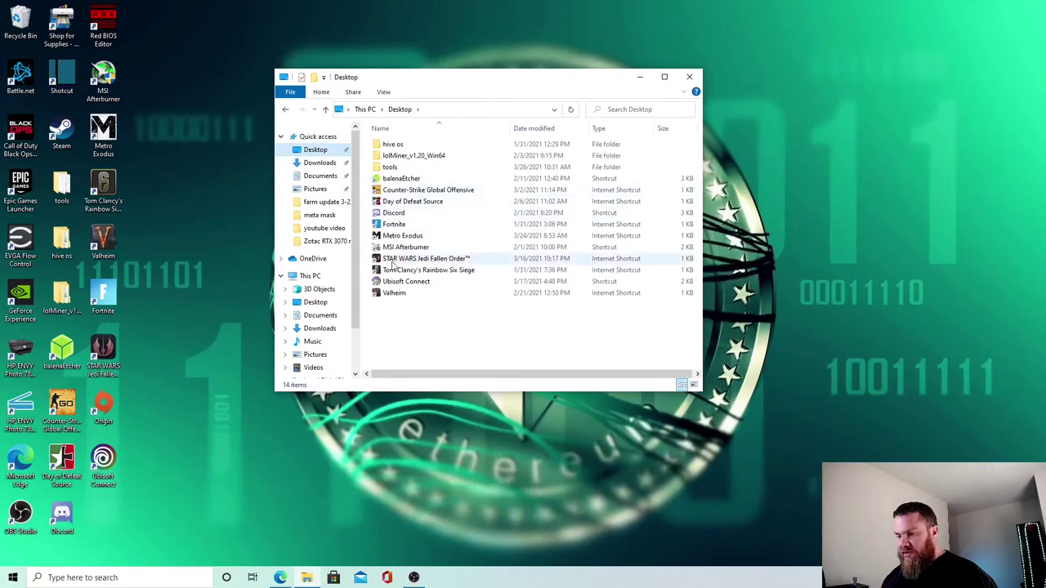
{"action": "double_click", "coordinate": [390, 166]}
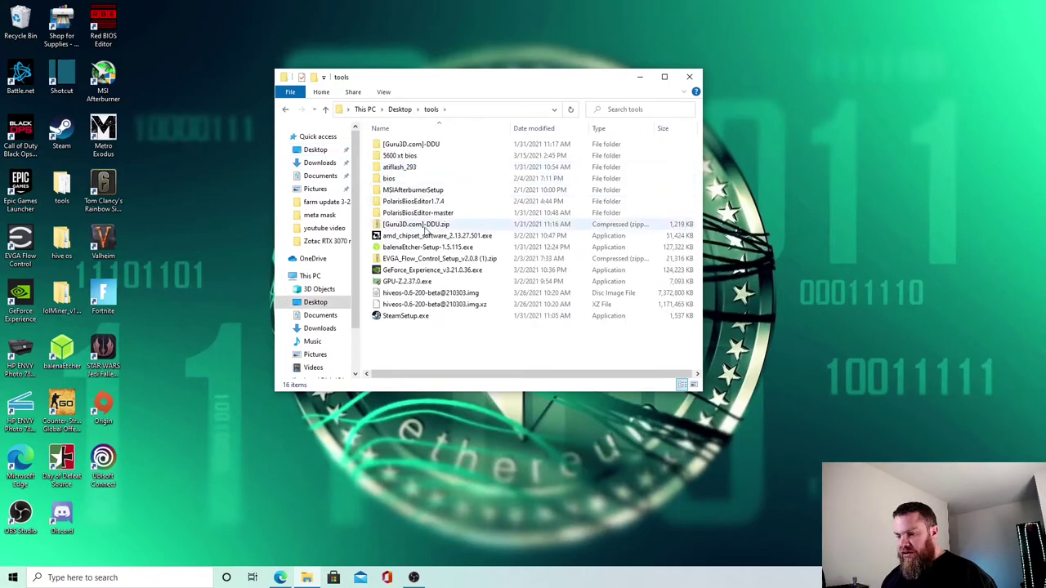
{"action": "left_click", "coordinate": [445, 293]}
{"action": "right_click", "coordinate": [445, 292]}
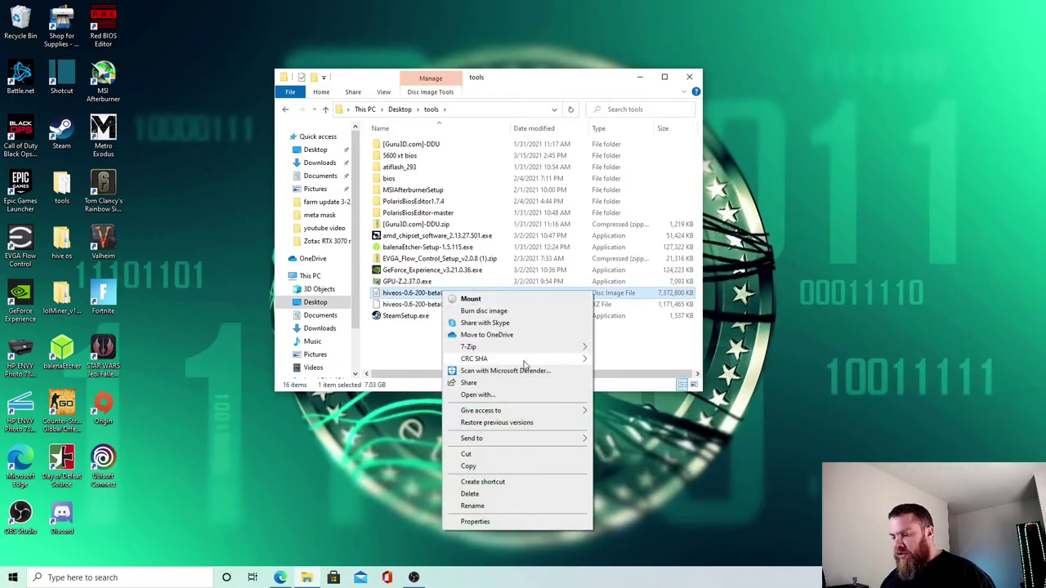
{"action": "mouse_move", "coordinate": [540, 347]}
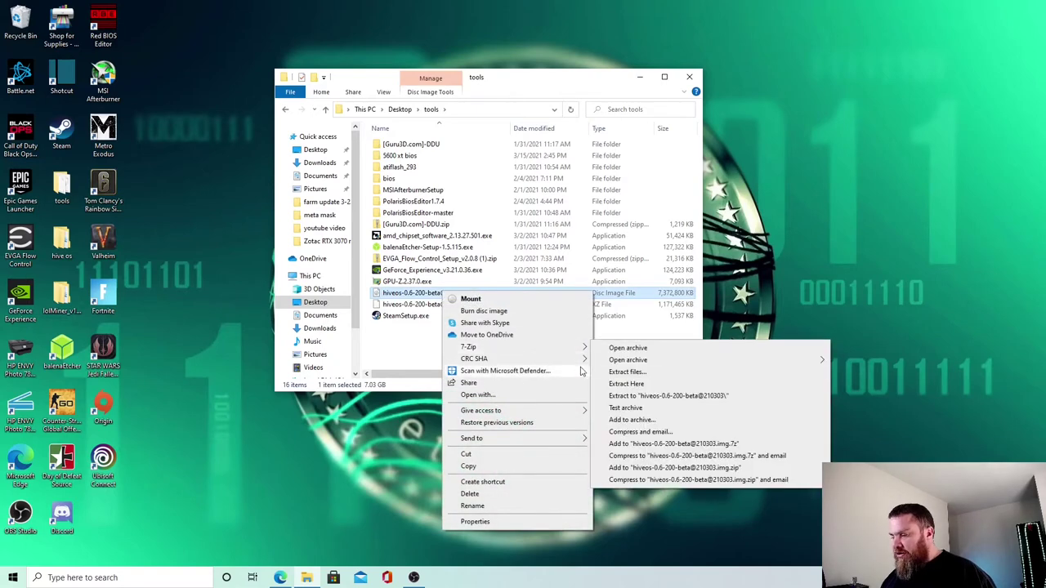
{"action": "left_click", "coordinate": [640, 385]}
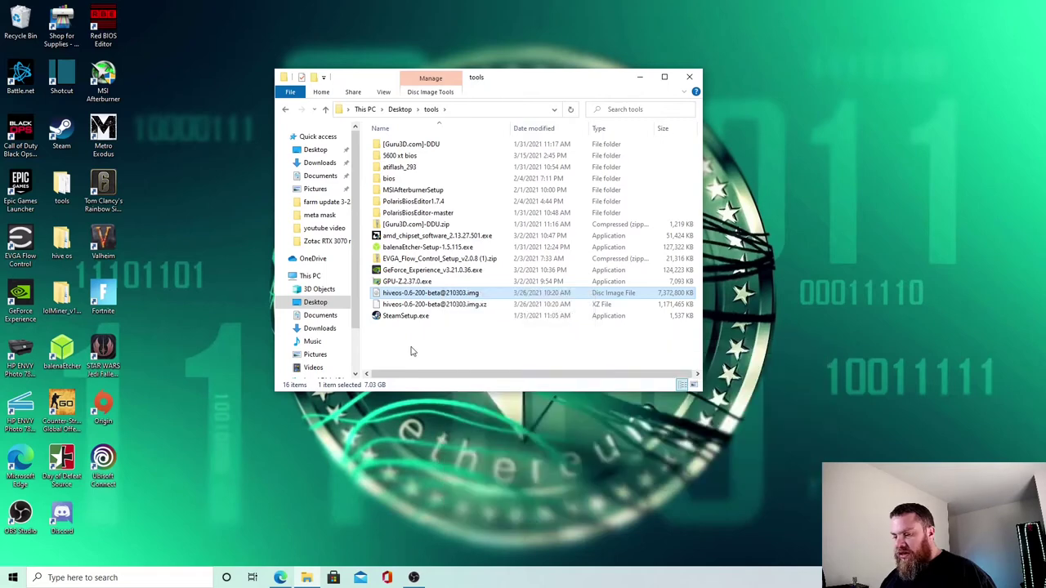
{"action": "left_click", "coordinate": [470, 308]}
{"action": "left_click", "coordinate": [457, 334]}
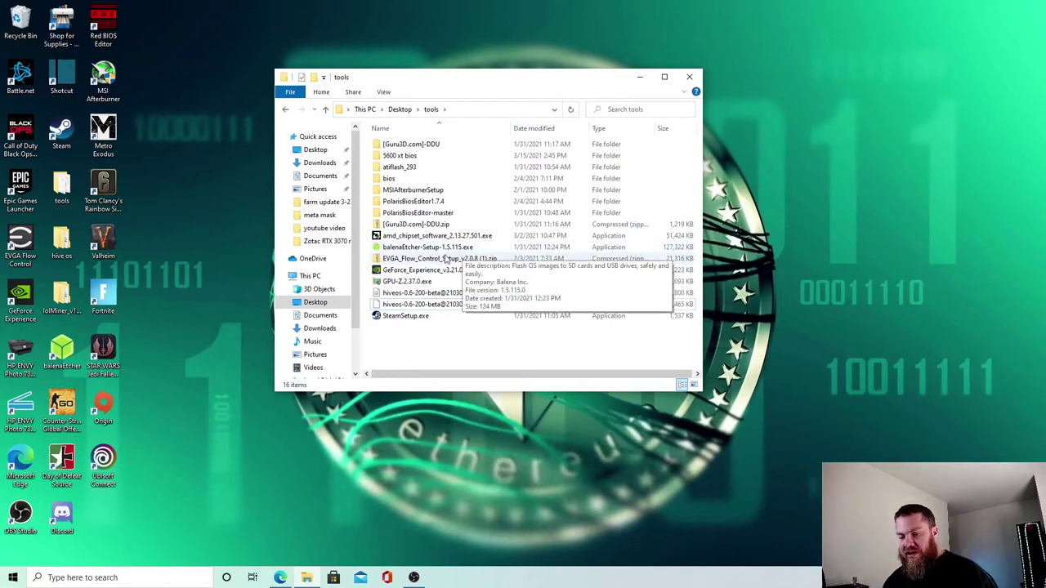
{"action": "left_click", "coordinate": [64, 349]}
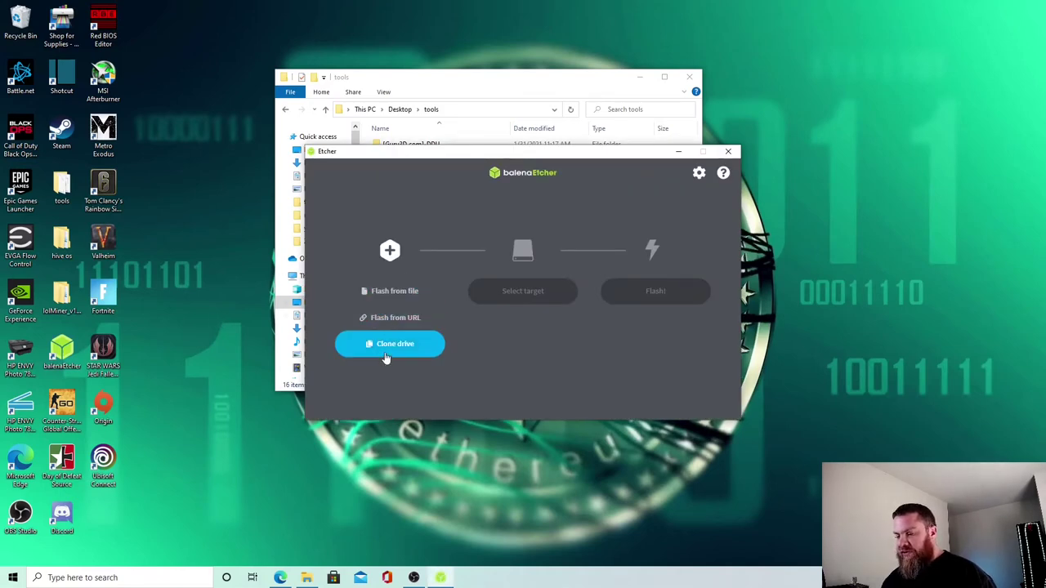
{"action": "left_click", "coordinate": [409, 296]}
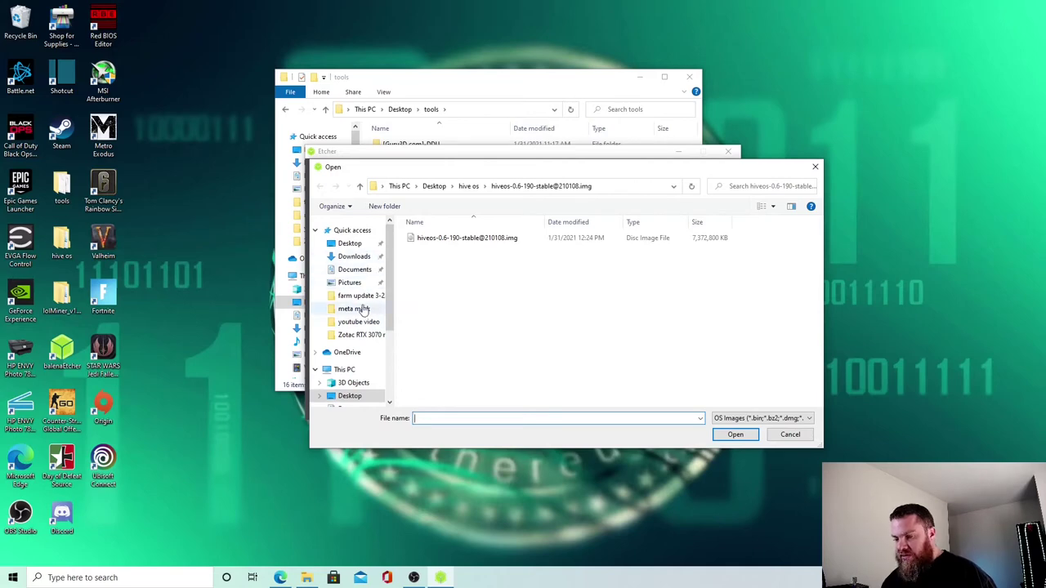
{"action": "left_click", "coordinate": [364, 243]}
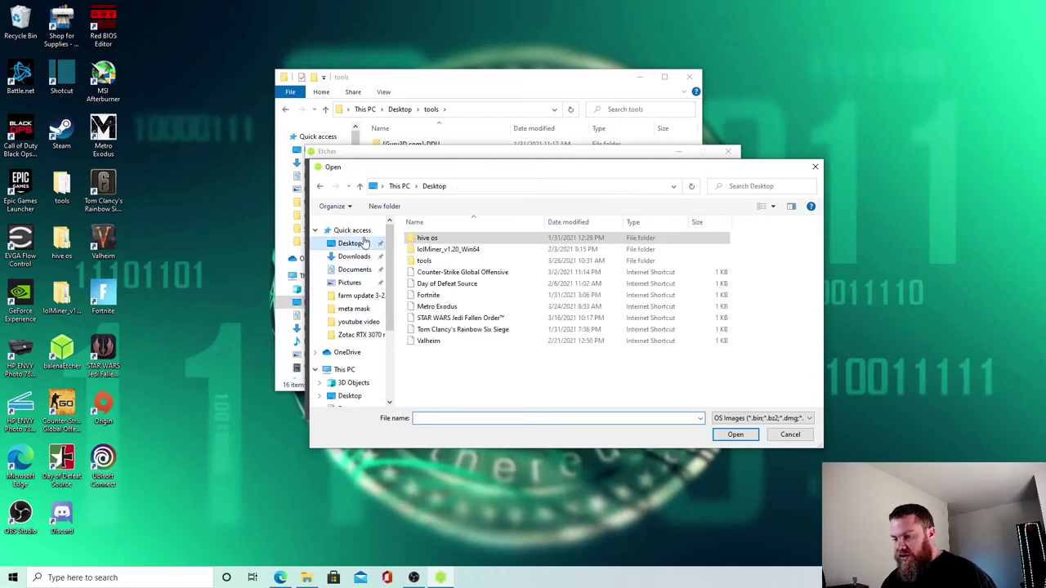
{"action": "double_click", "coordinate": [426, 261]}
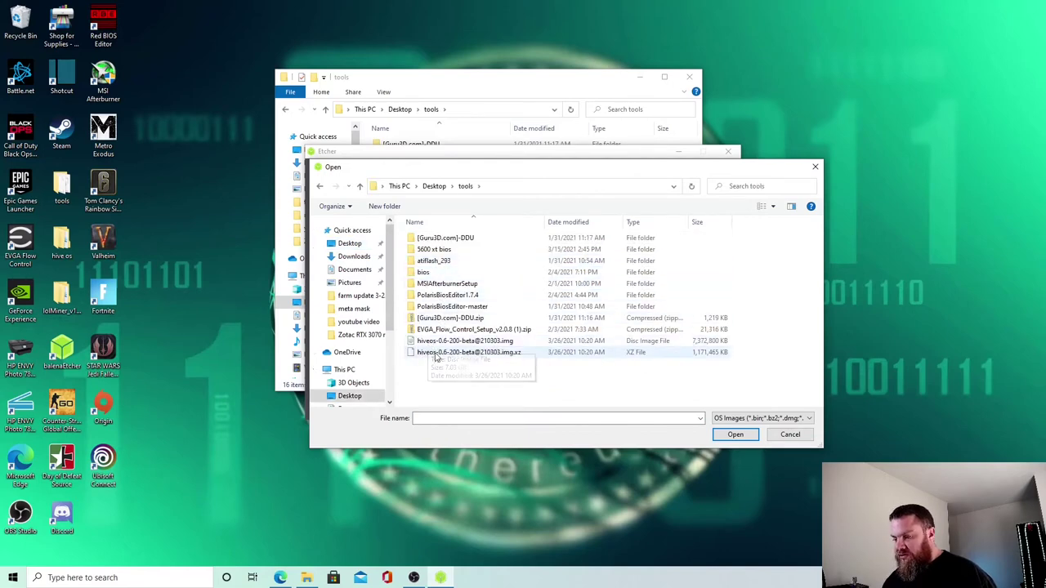
{"action": "left_click", "coordinate": [431, 352]}
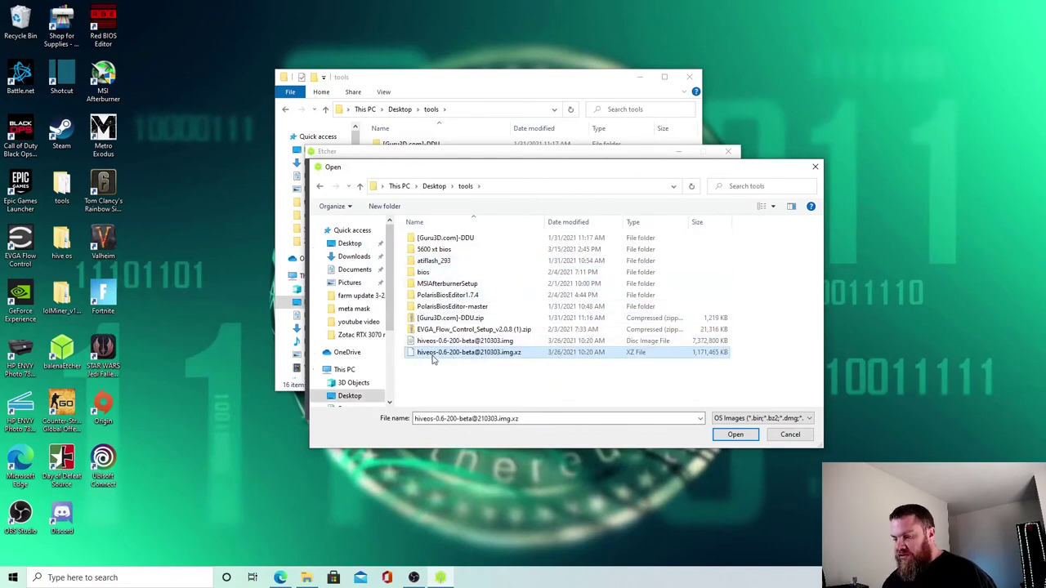
{"action": "left_click", "coordinate": [735, 435]}
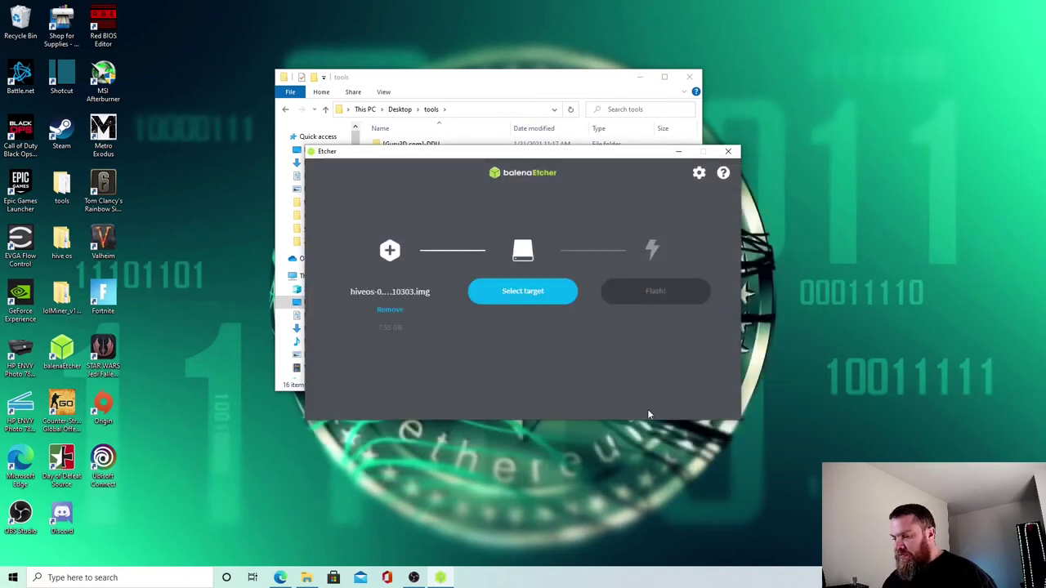
- Choose the ASMT 2115 USB Device as the target and flash the Hive OS image to it
{"action": "left_click", "coordinate": [502, 293]}
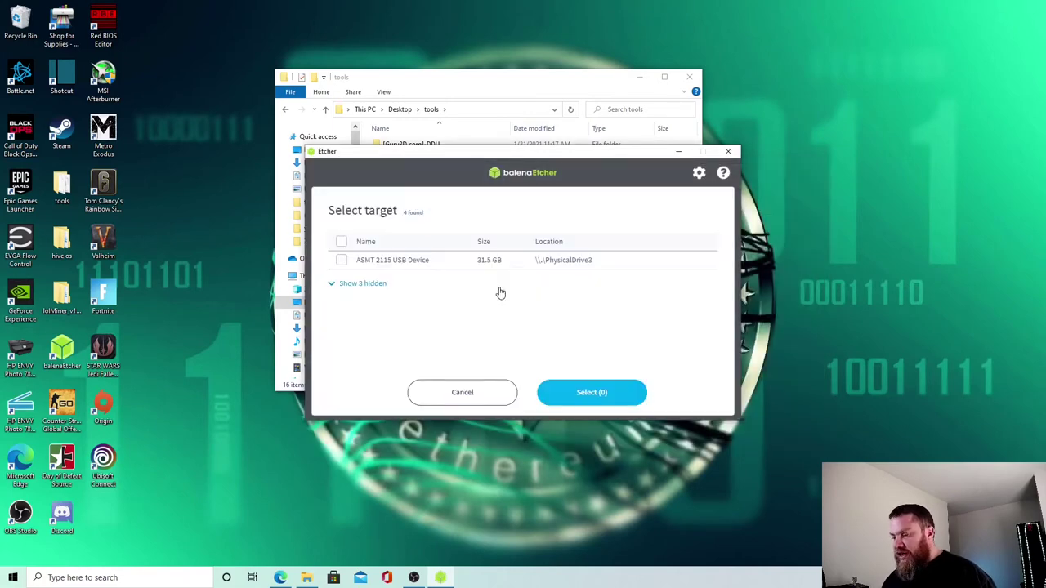
{"action": "left_click", "coordinate": [343, 261]}
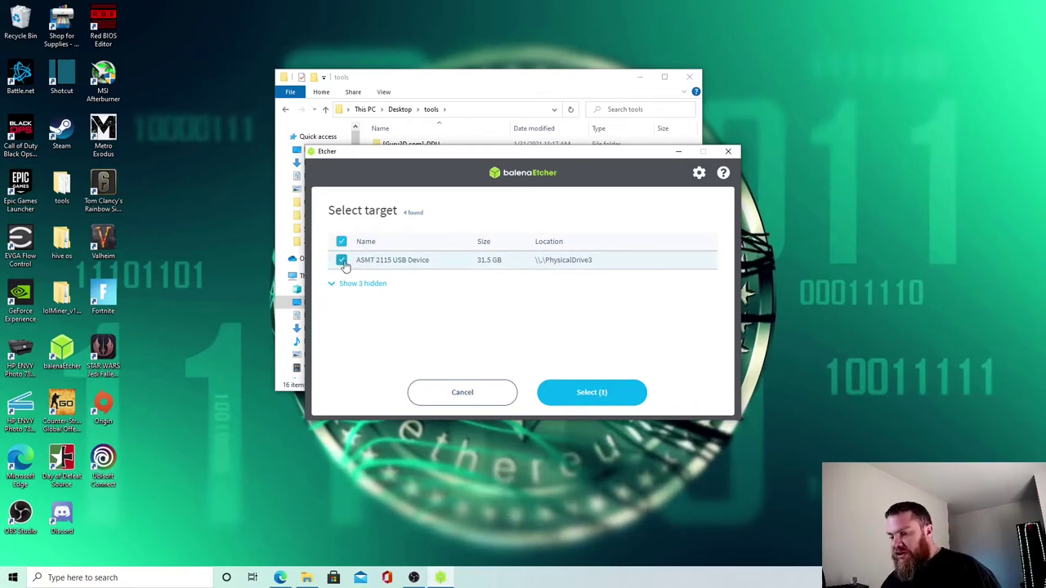
{"action": "left_click", "coordinate": [594, 395]}
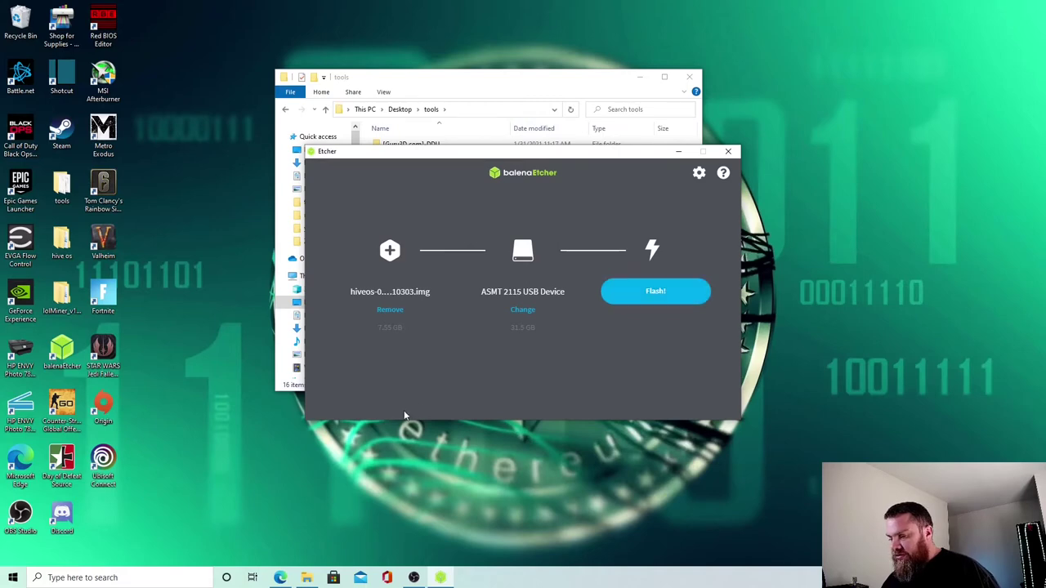
{"action": "left_click", "coordinate": [668, 292]}
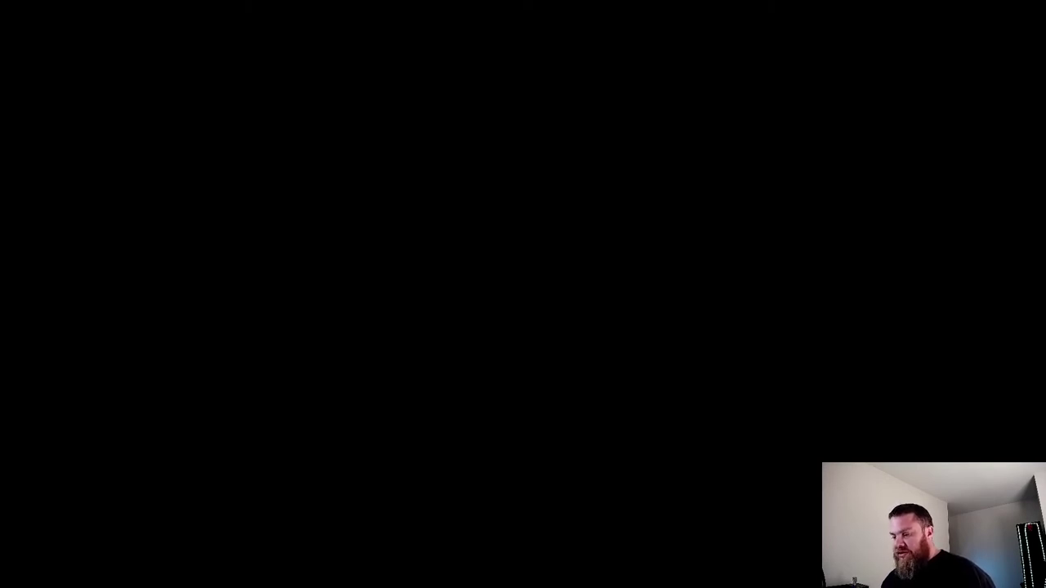
{"action": "left_click", "coordinate": [445, 366]}
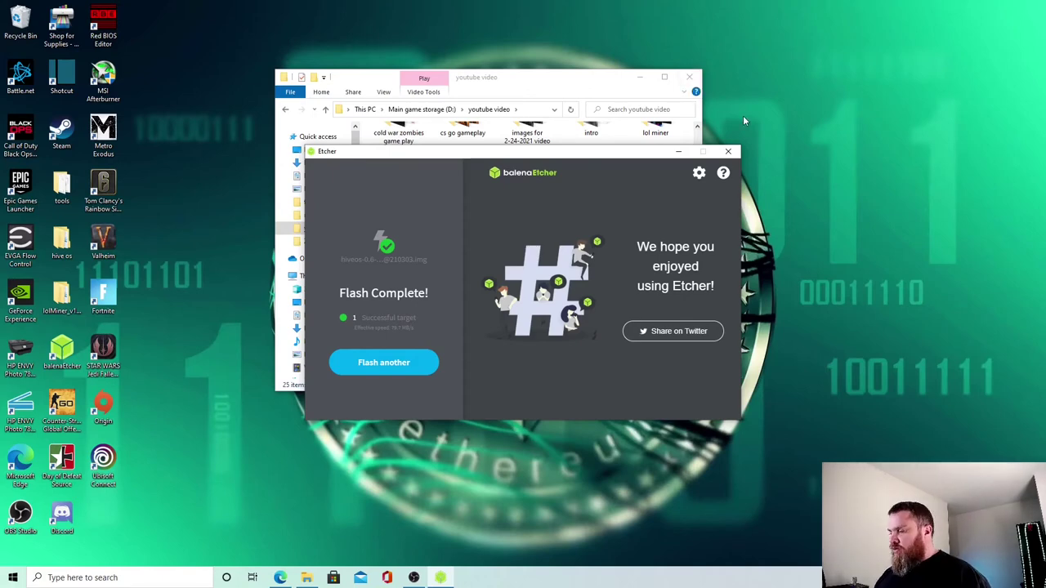
- Close balenaEtcher and open the flashed HIVE (F:) drive in File Explorer
{"action": "left_click", "coordinate": [731, 152]}
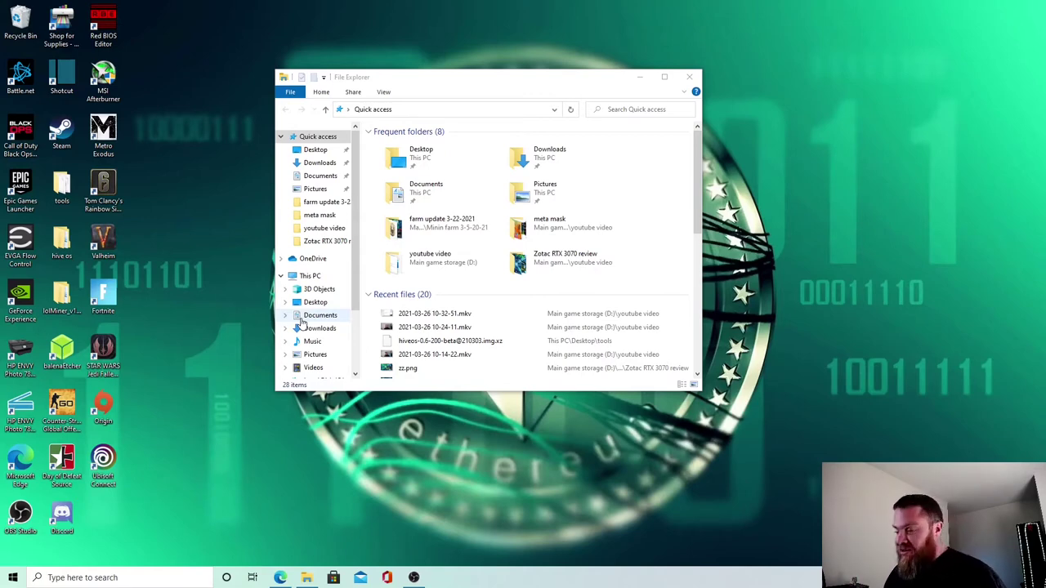
{"action": "scroll", "coordinate": [307, 335], "scroll_direction": "down", "scroll_amount": 3}
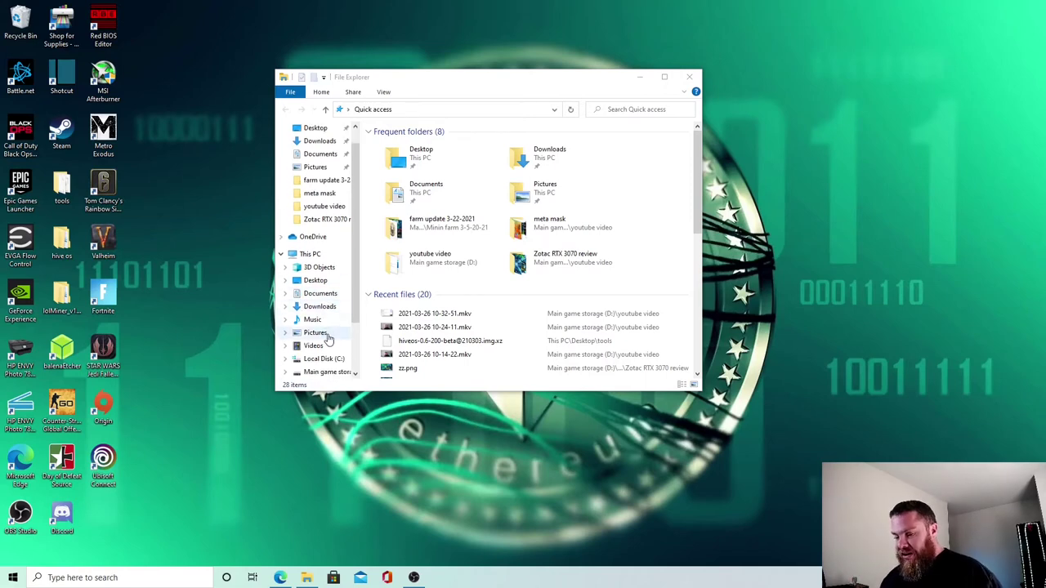
{"action": "left_click", "coordinate": [316, 359]}
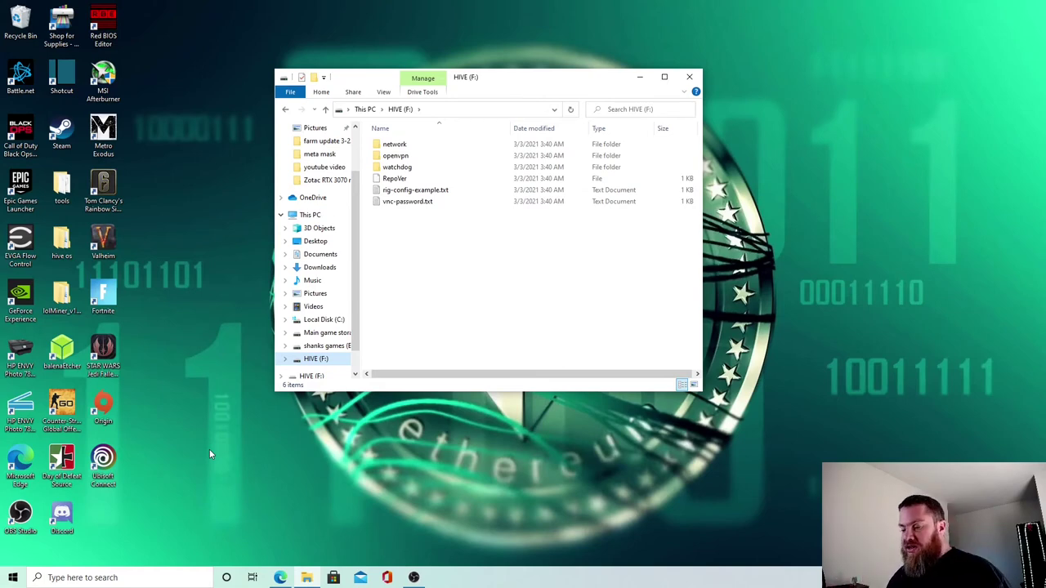
- Check the setting for showing hidden files, folders and drives in File Explorer Options
{"action": "left_click", "coordinate": [131, 576]}
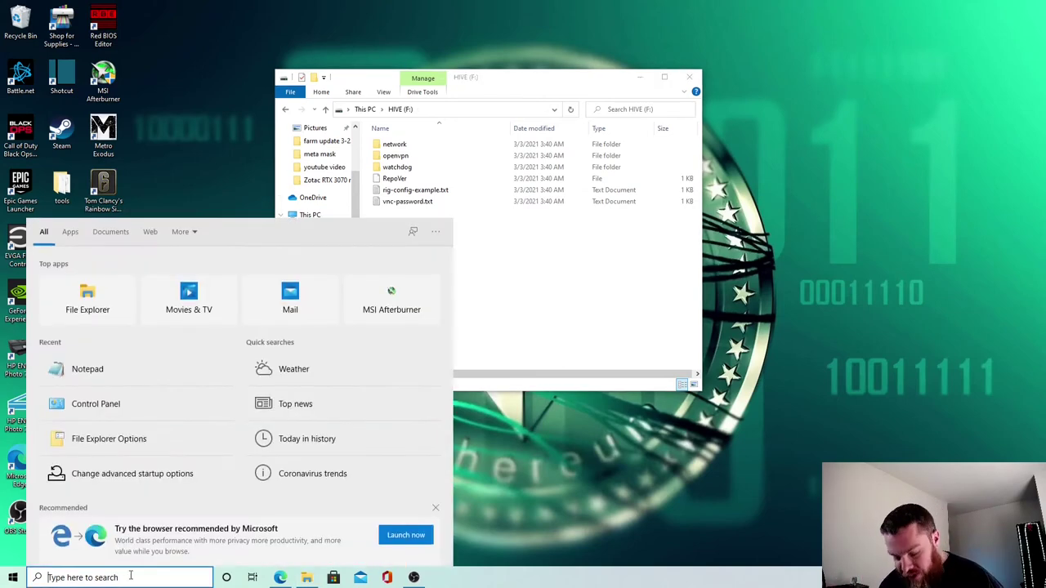
{"action": "type", "text": "file"}
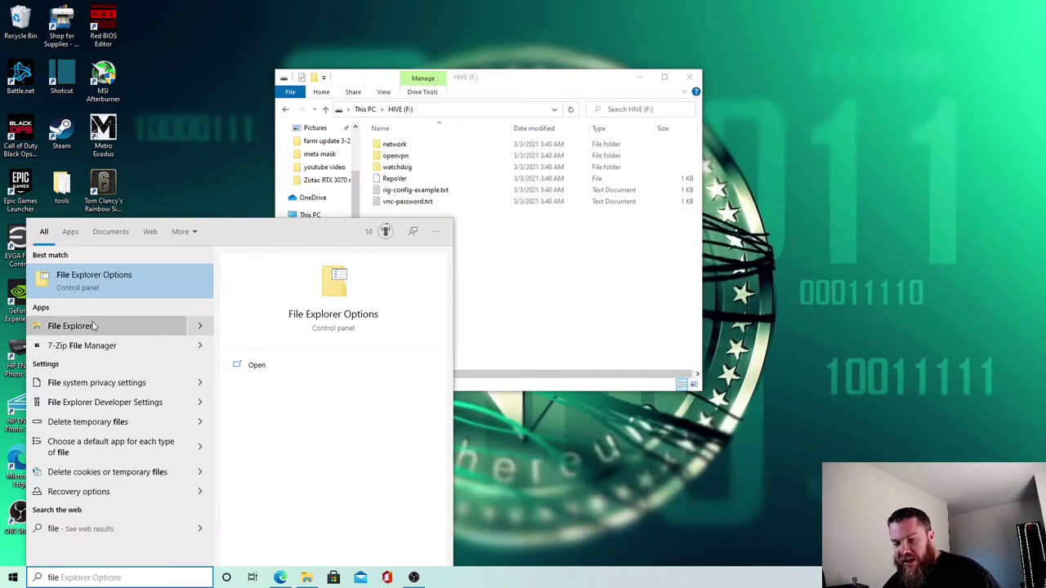
{"action": "left_click", "coordinate": [92, 282]}
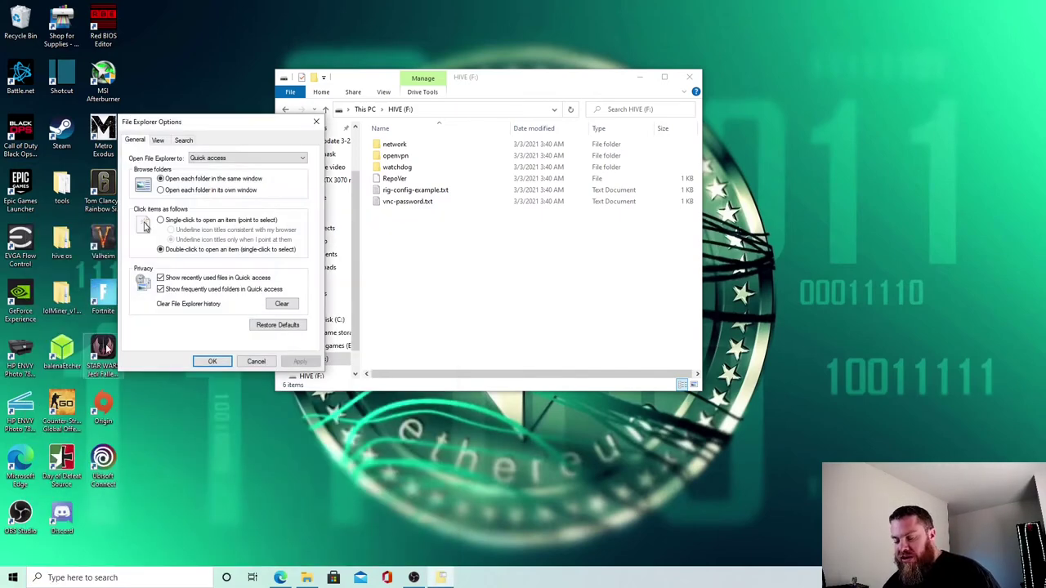
{"action": "left_click", "coordinate": [159, 141]}
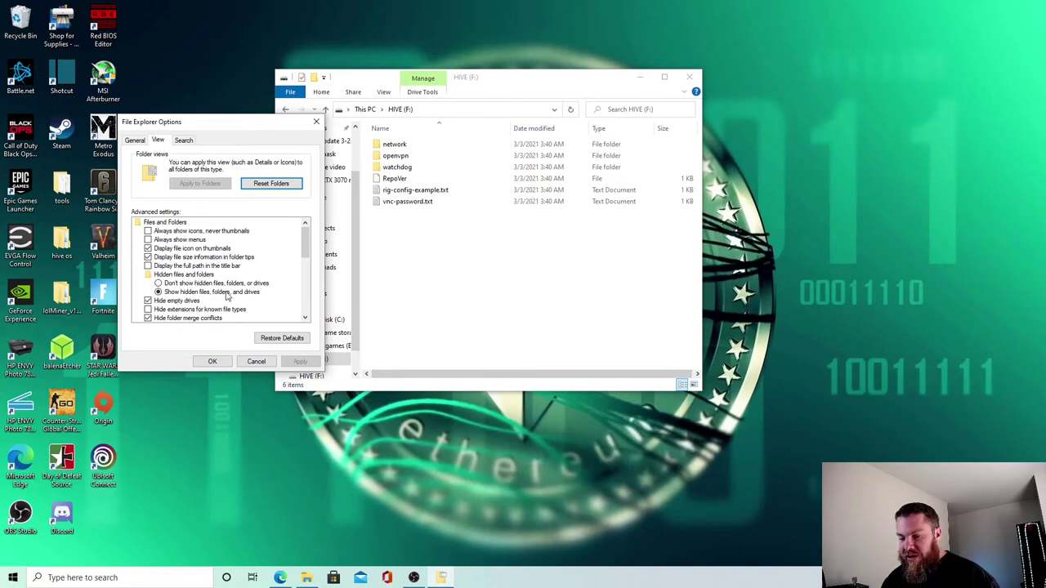
{"action": "left_click", "coordinate": [211, 361]}
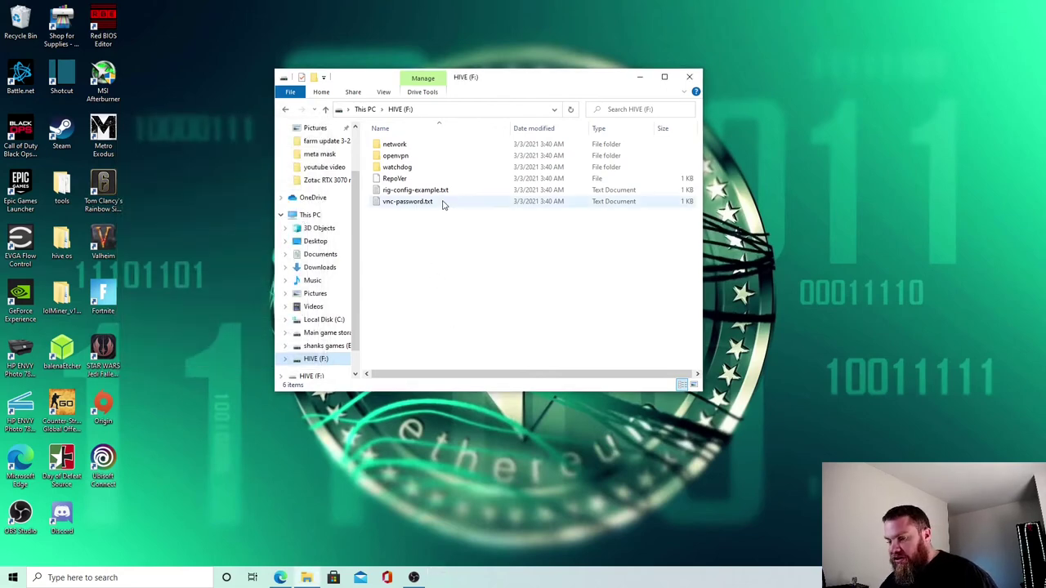
- Open rig-config-example.txt from the HIVE drive for editing in Notepad and reposition its window
{"action": "right_click", "coordinate": [443, 194]}
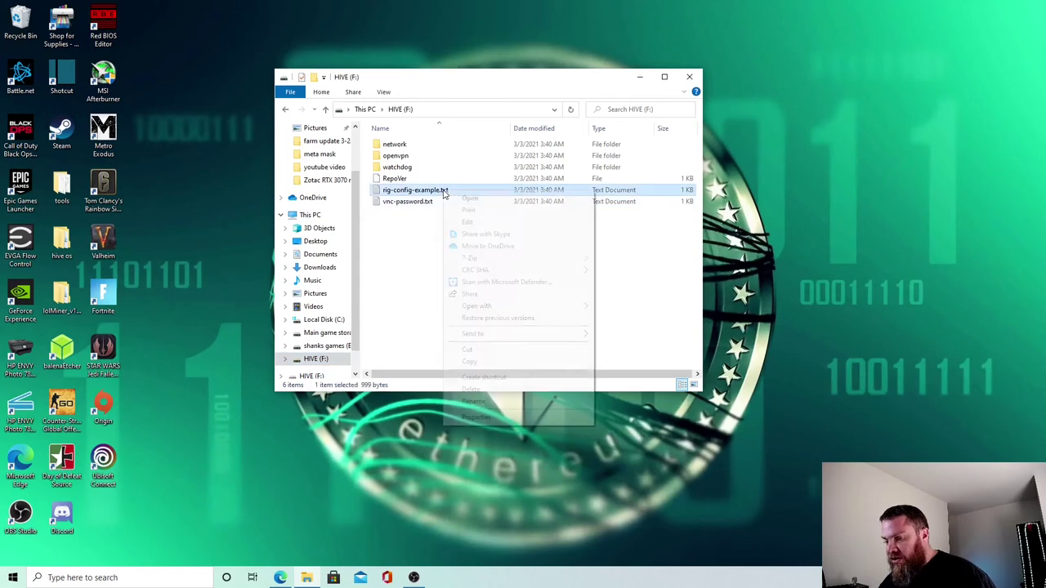
{"action": "left_click", "coordinate": [457, 223]}
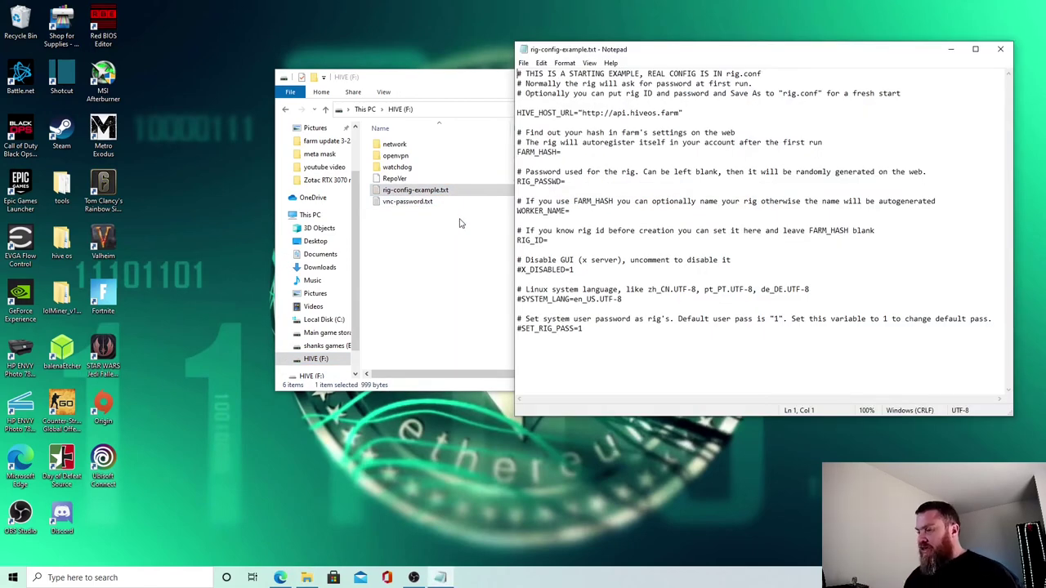
{"action": "left_click_drag", "start_coordinate": [675, 59], "coordinate": [468, 45]}
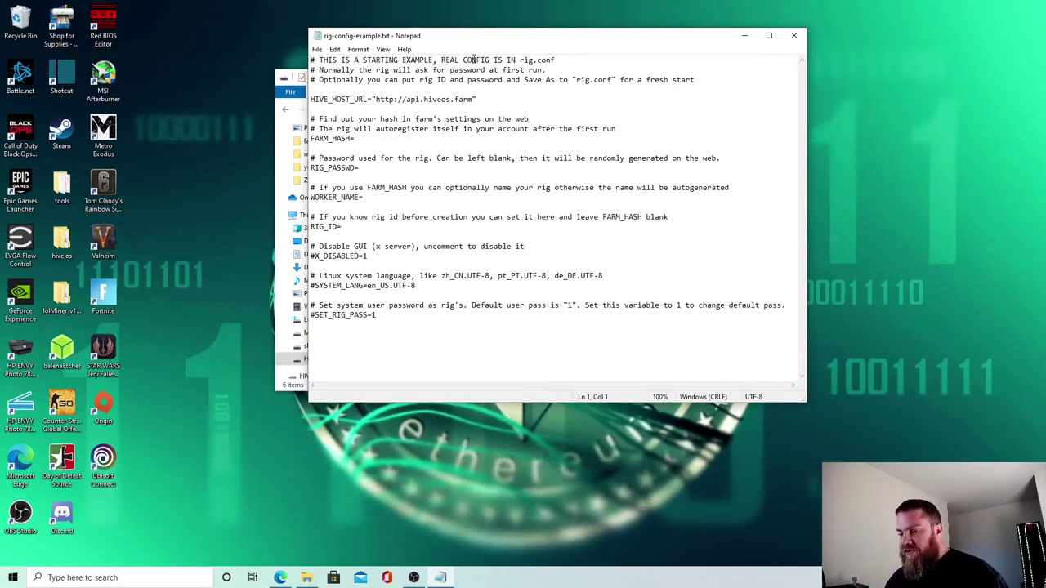
- View the Hive OS farm's workers page in the browser, and return to the rig config file in Notepad
{"action": "left_click", "coordinate": [280, 578]}
{"action": "left_click", "coordinate": [82, 10]}
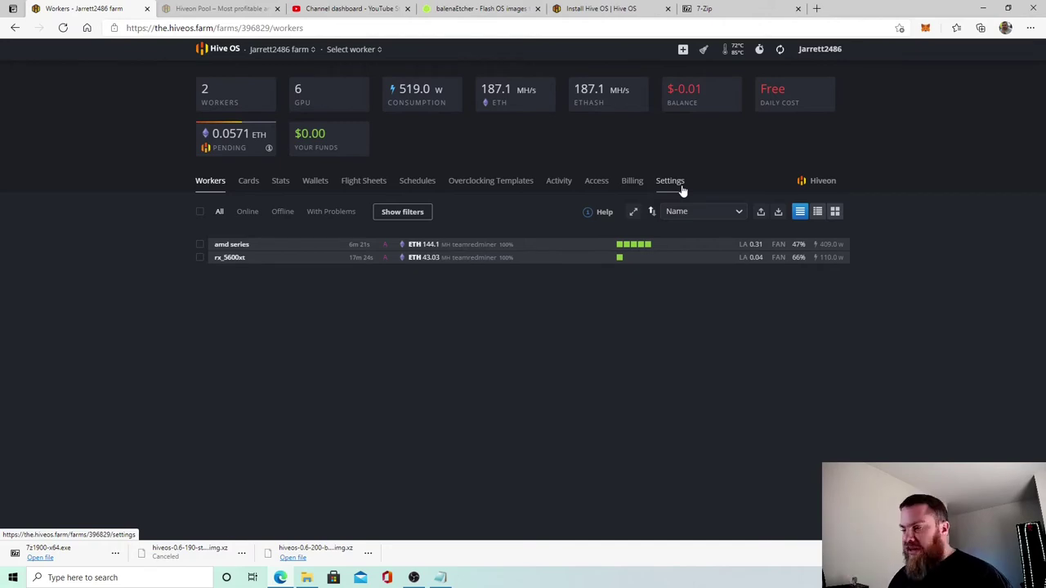
{"action": "left_click", "coordinate": [441, 578]}
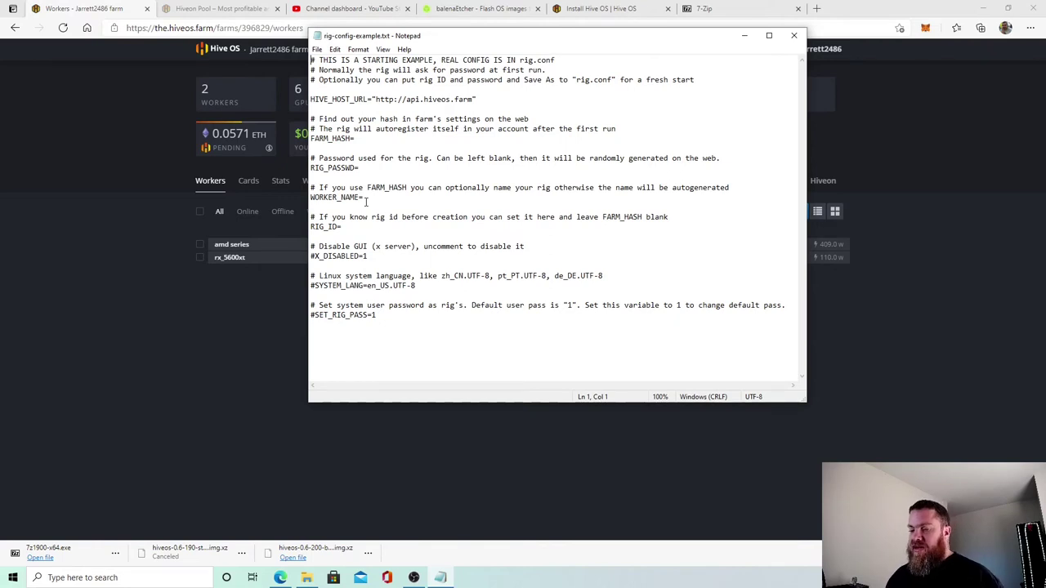
- Set WORKER_NAME in the rig config file to "RTX 30 series rig"
{"action": "left_click", "coordinate": [366, 201]}
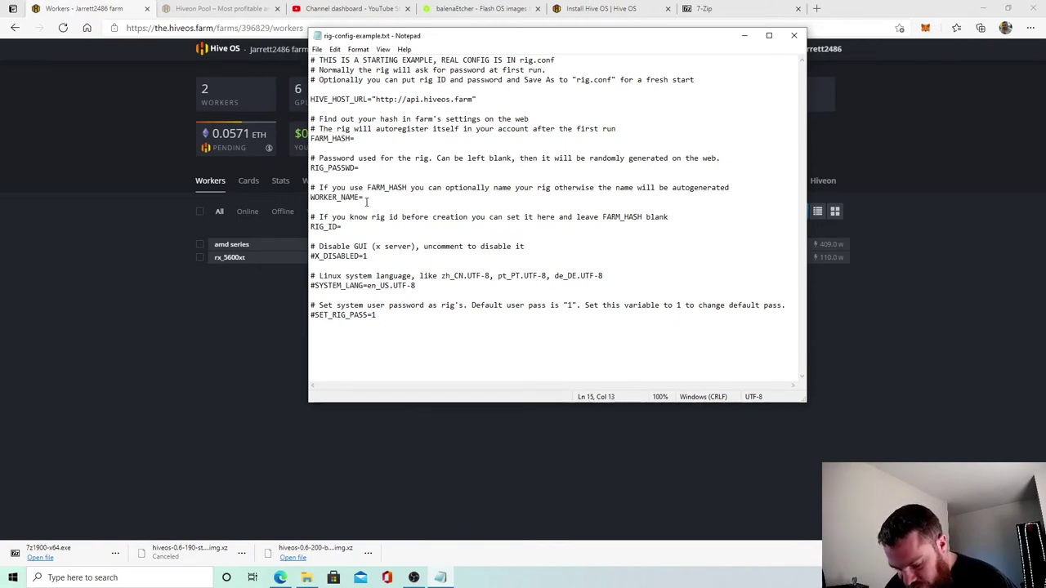
{"action": "type", "text": "RTX "}
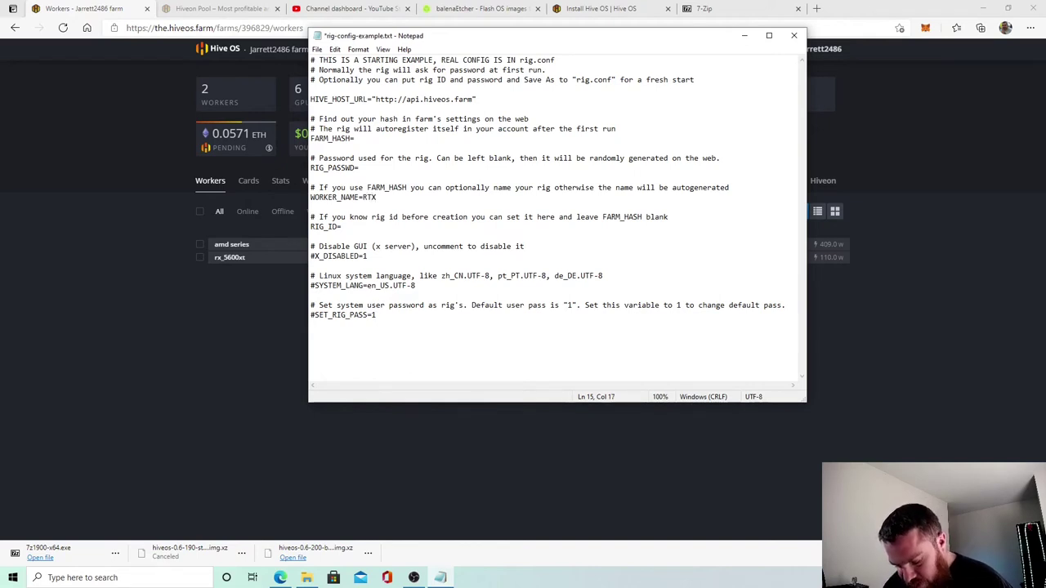
{"action": "type", "text": "30"}
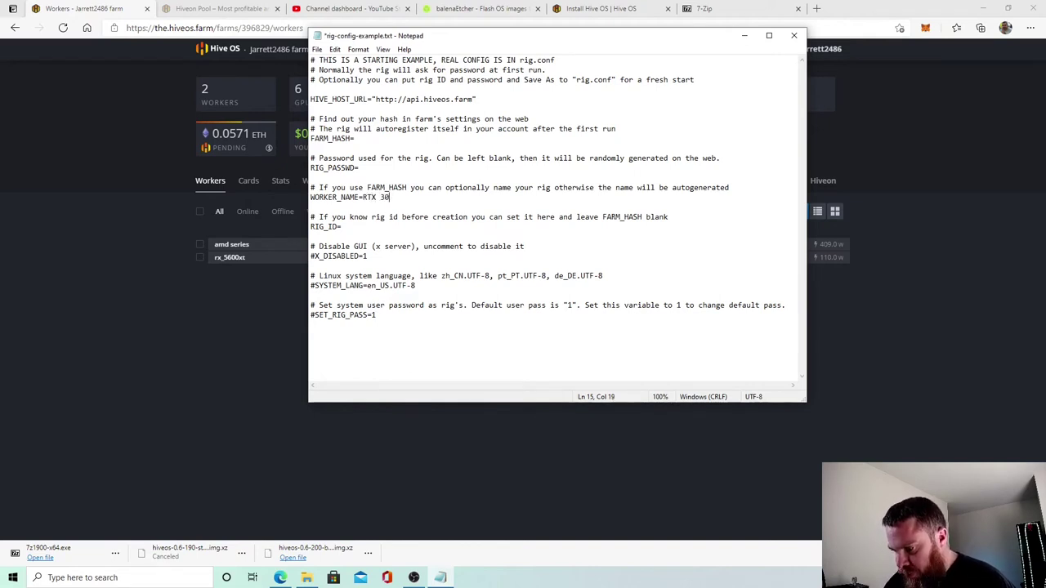
{"action": "type", "text": " ser"}
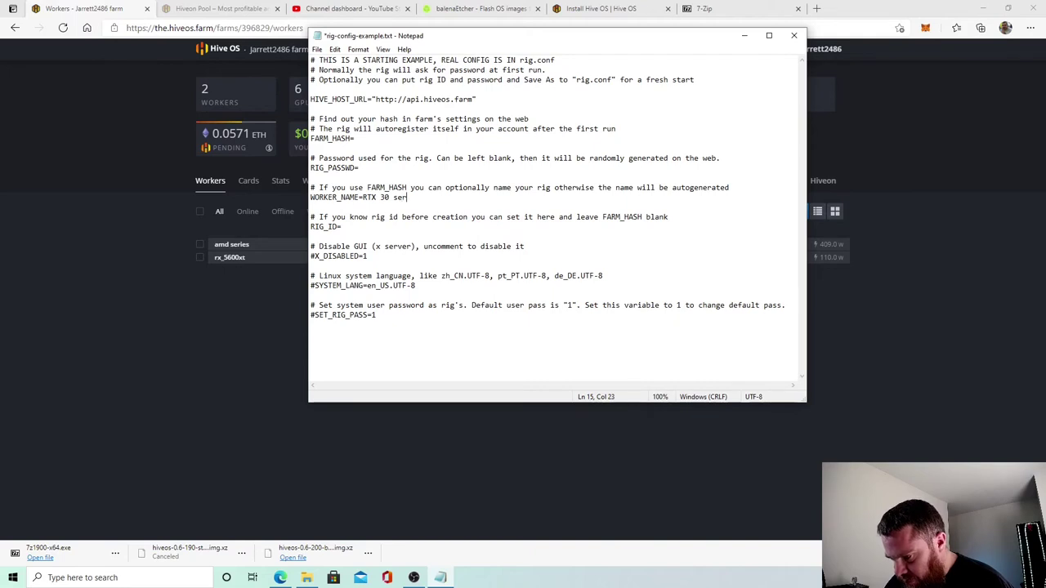
{"action": "type", "text": "ies rig"}
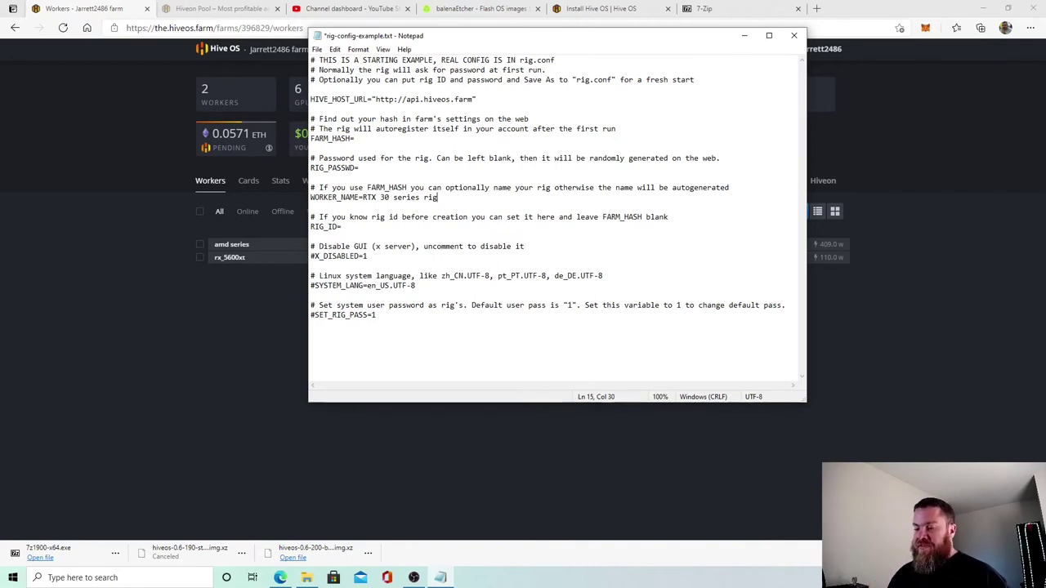
{"action": "left_click", "coordinate": [349, 227]}
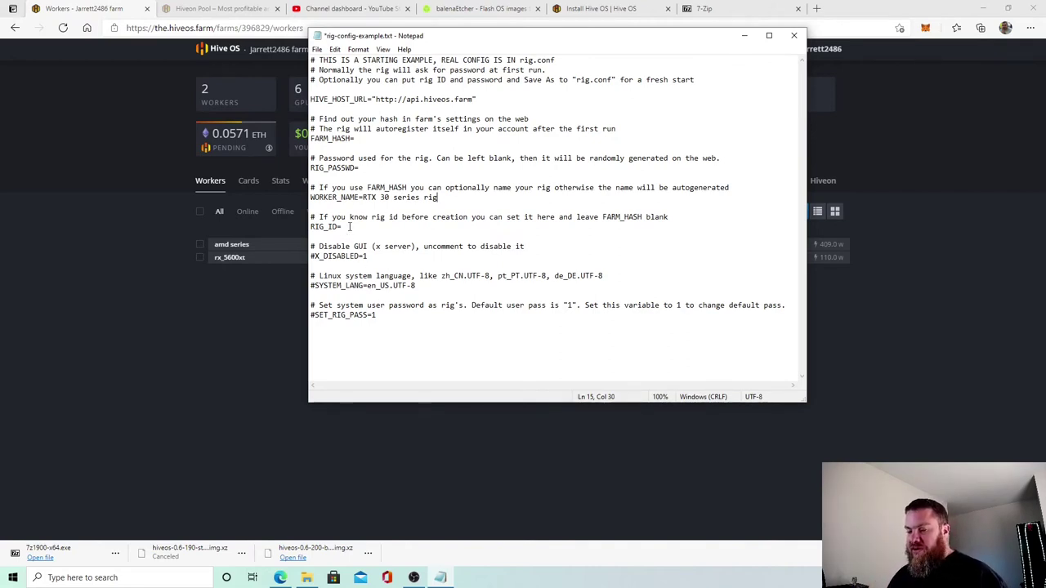